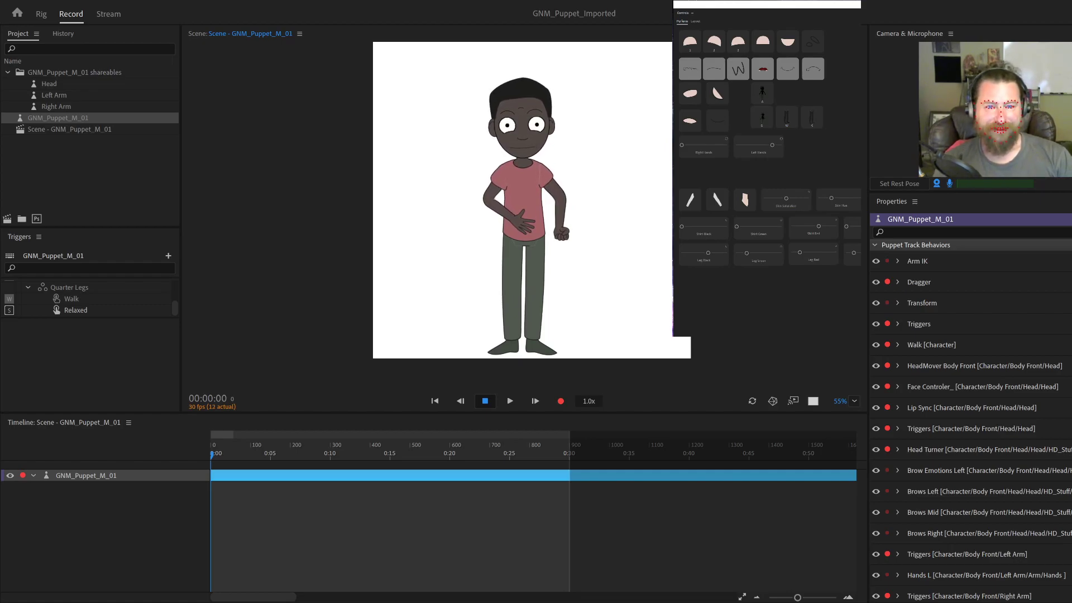
Drag the puppet's hand off its belly so it hangs at its side, and raise the other arm into a fist.
drag(517, 237, 496, 249)
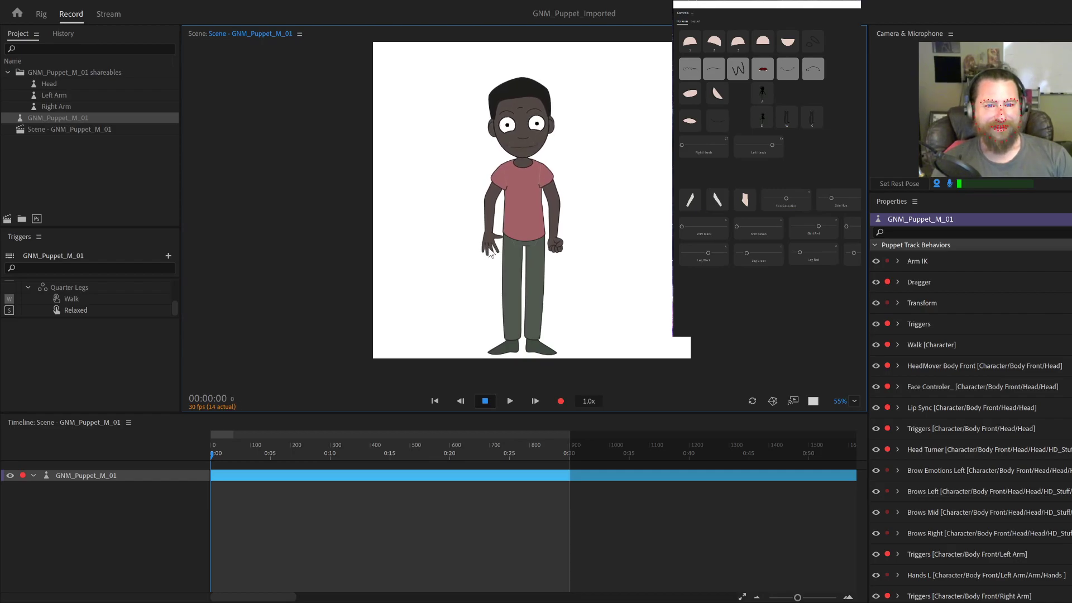
mouse_move(491, 254)
mouse_down()
mouse_move(502, 246)
mouse_move(484, 248)
mouse_move(510, 247)
mouse_up()
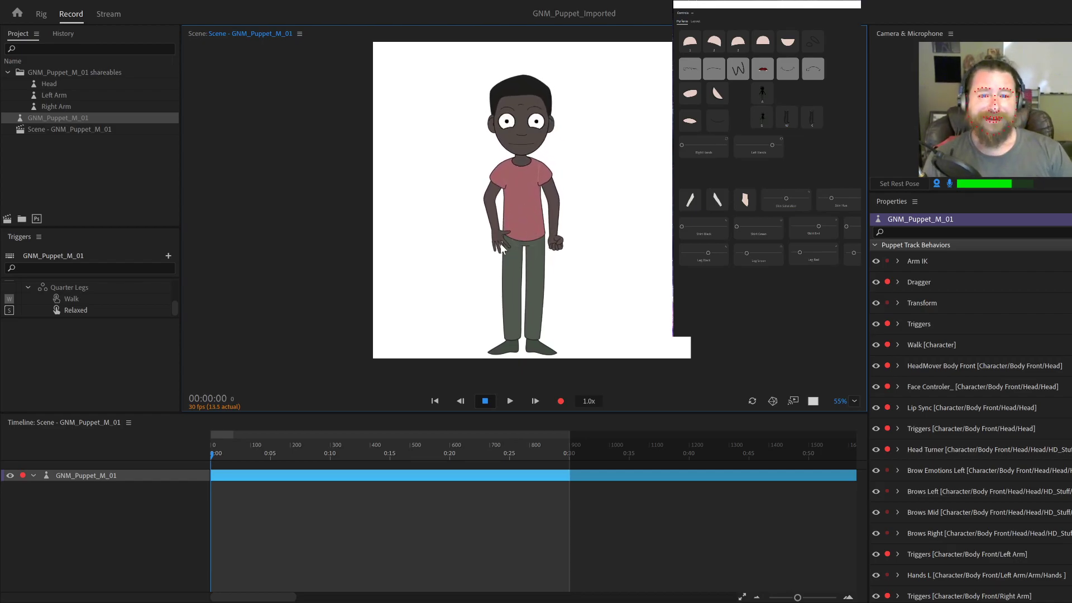
drag(500, 243, 491, 251)
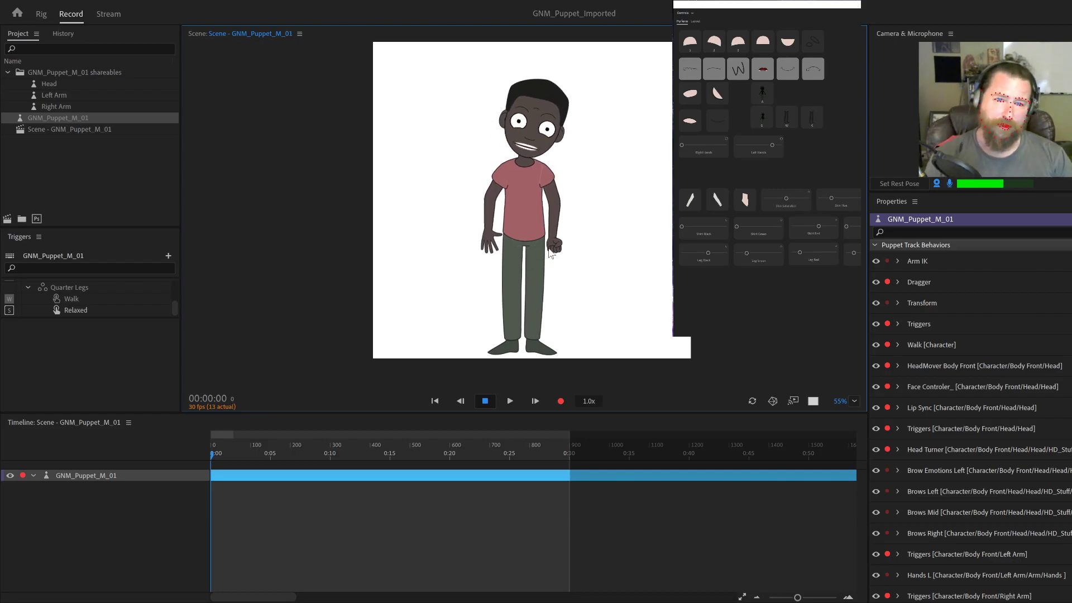
drag(554, 249, 594, 173)
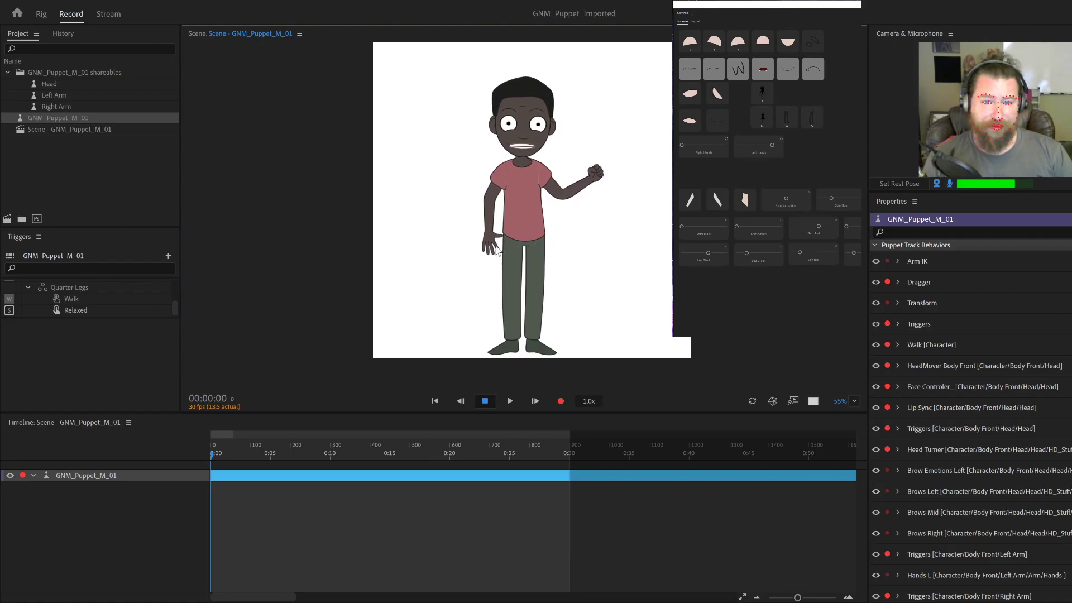
mouse_move(492, 255)
mouse_down()
mouse_move(494, 240)
mouse_move(527, 231)
mouse_move(491, 251)
mouse_up()
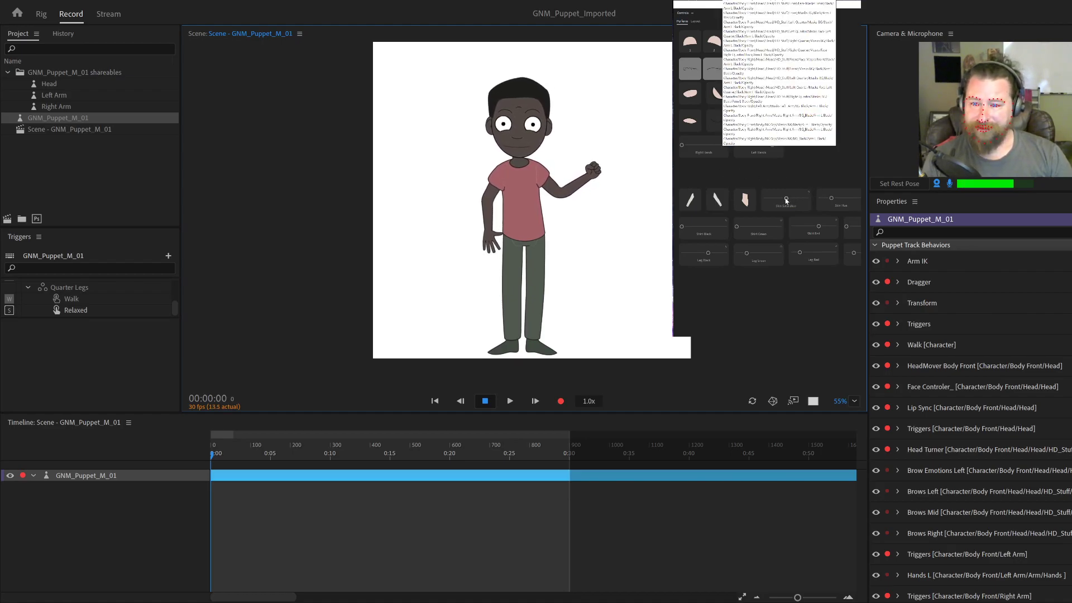
Lower the Skin Saturation and shift Skin Hue so the skin turns pale pinkish.
drag(785, 200, 819, 200)
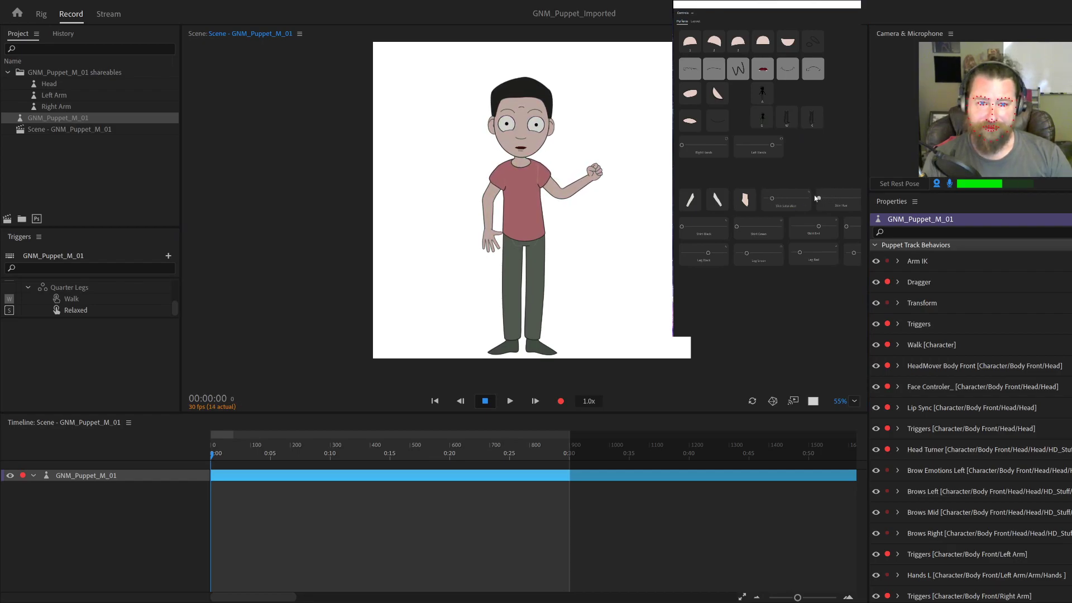
mouse_move(774, 201)
mouse_down()
mouse_move(764, 200)
mouse_move(859, 197)
mouse_move(836, 194)
mouse_up()
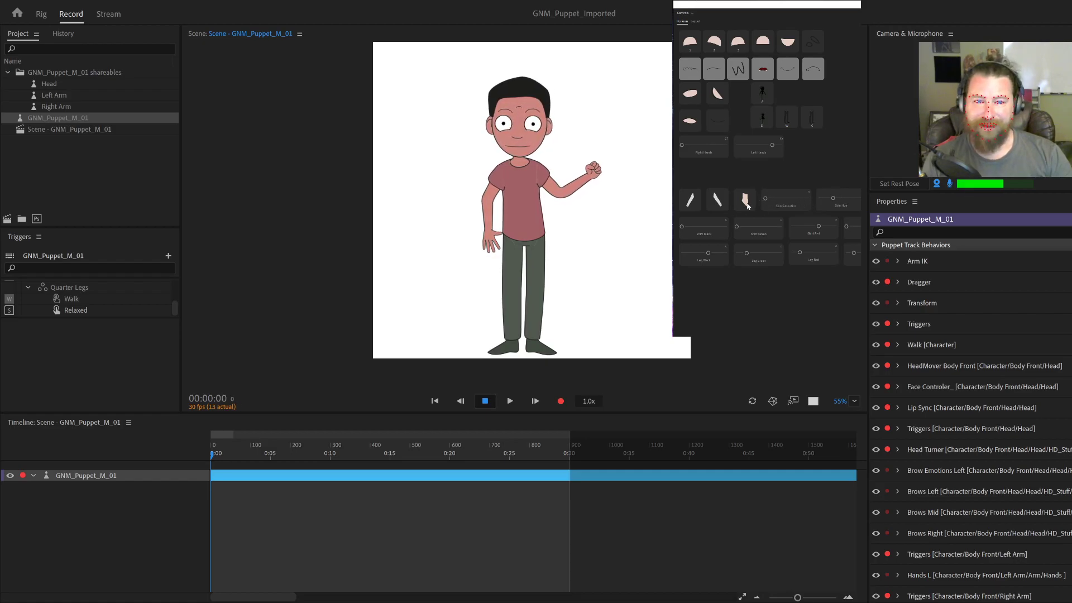
drag(833, 198, 827, 200)
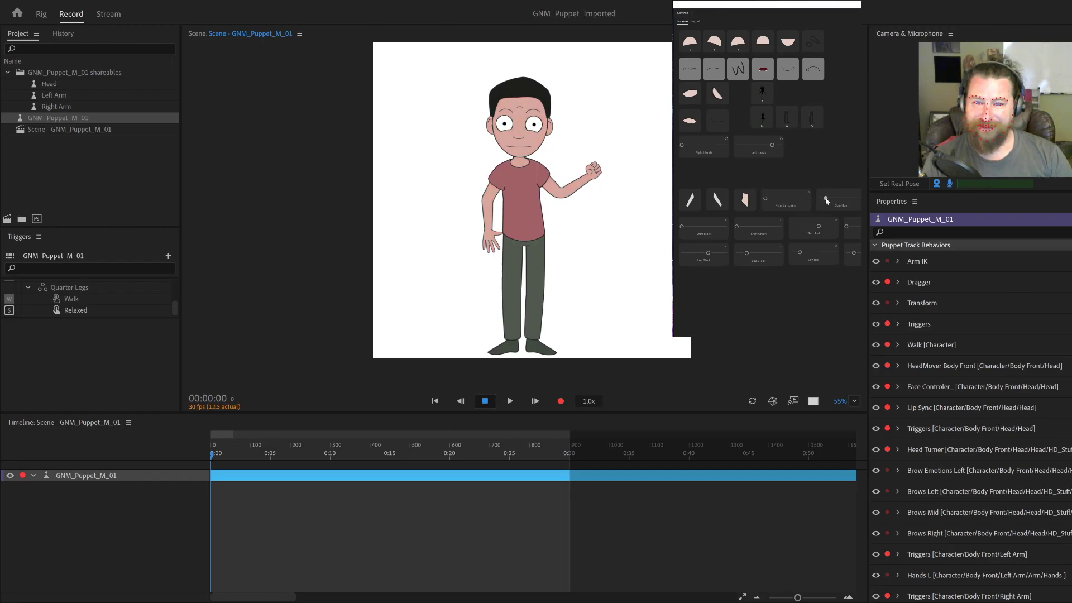
Toggle the shirt to long sleeves and back to short sleeves.
click(746, 202)
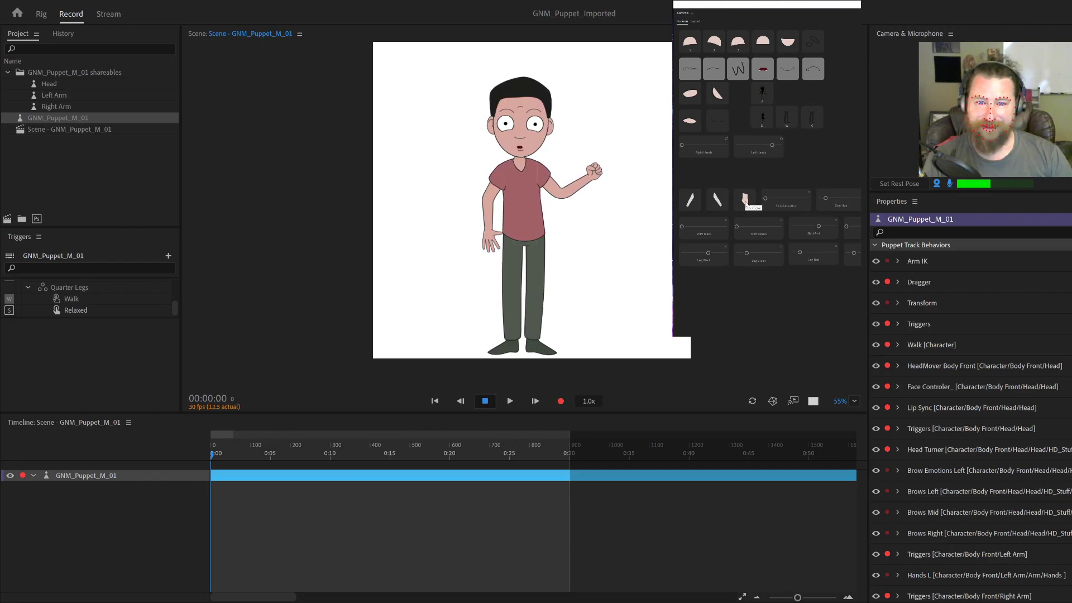
click(715, 203)
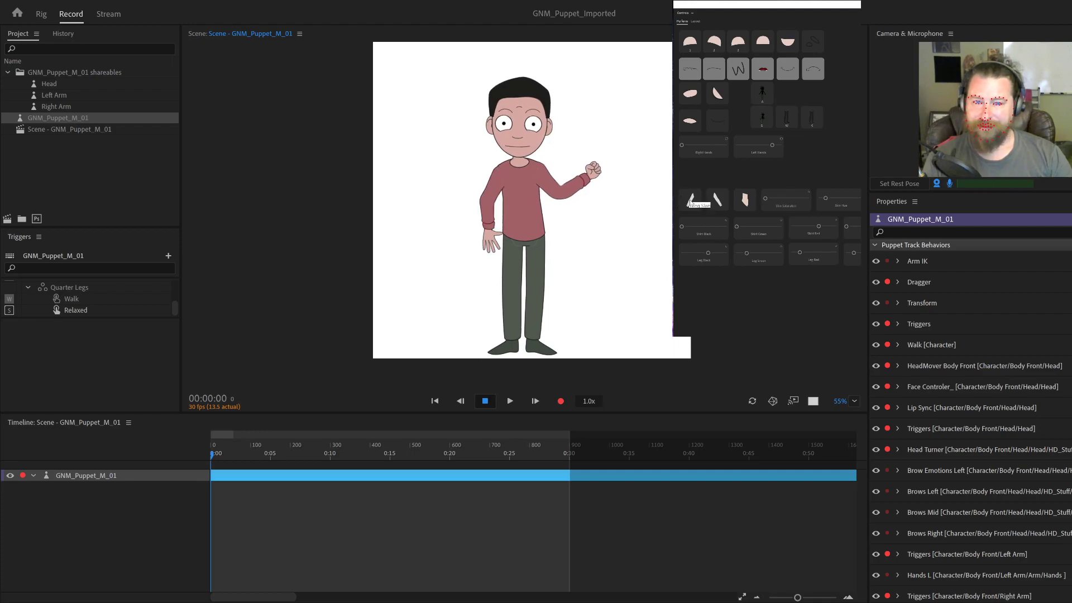
click(726, 205)
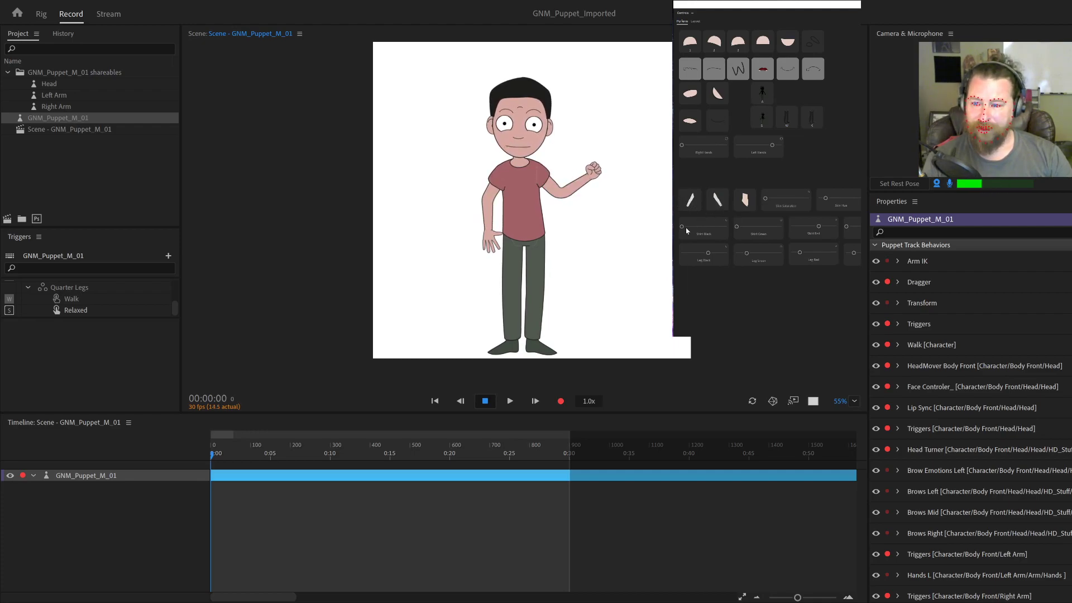
Raise Shirt Black to darken the shirt and push Leg Black to its end for black pants.
drag(683, 228, 692, 228)
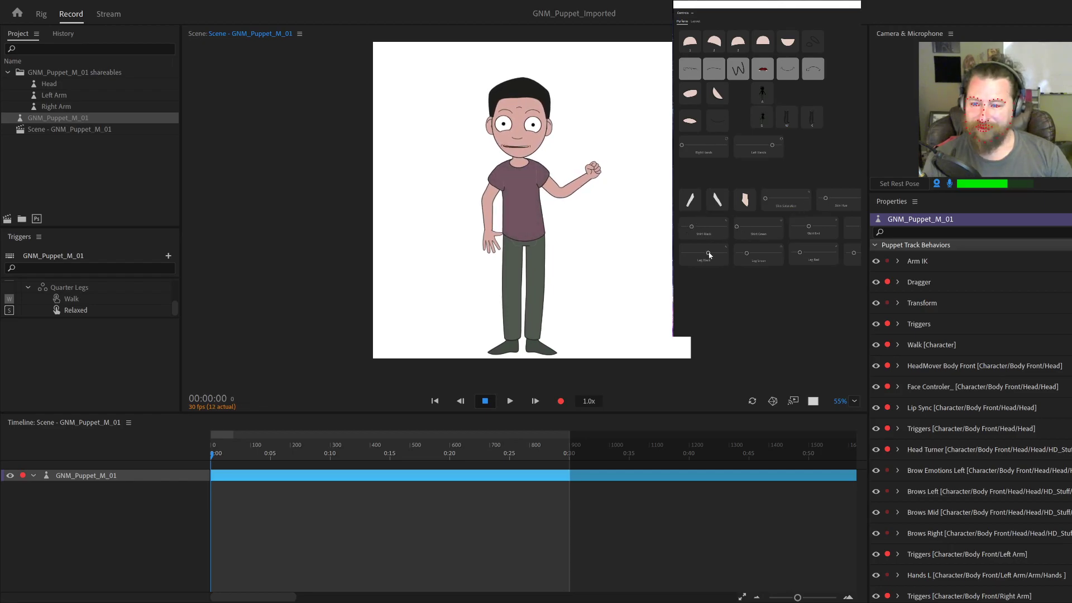
mouse_move(710, 255)
mouse_down()
mouse_move(697, 255)
mouse_move(731, 252)
mouse_up()
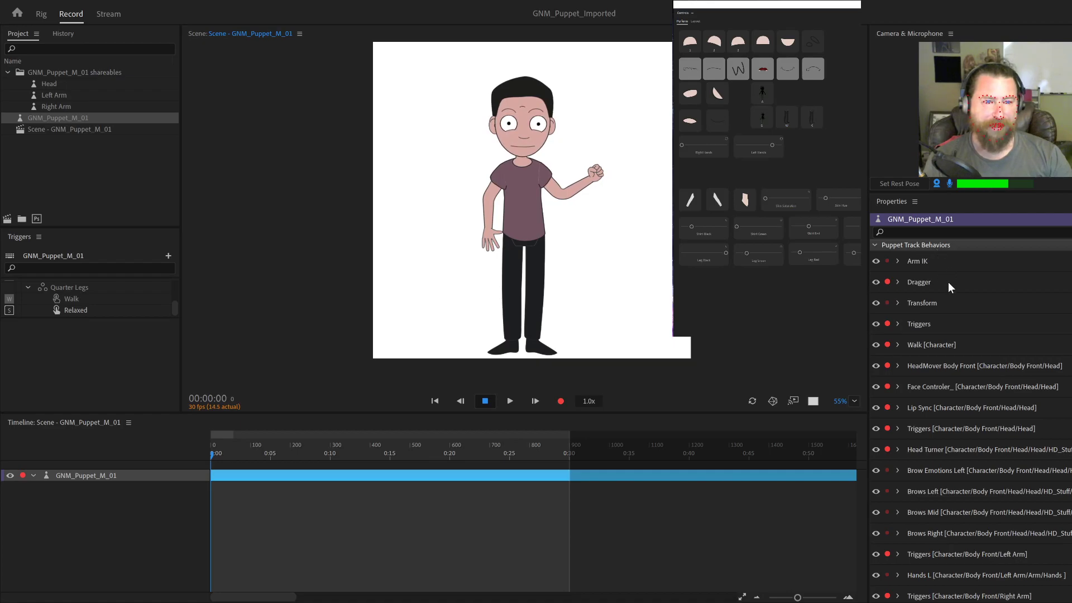
scroll(920, 516, down, 5)
scroll(923, 527, up, 5)
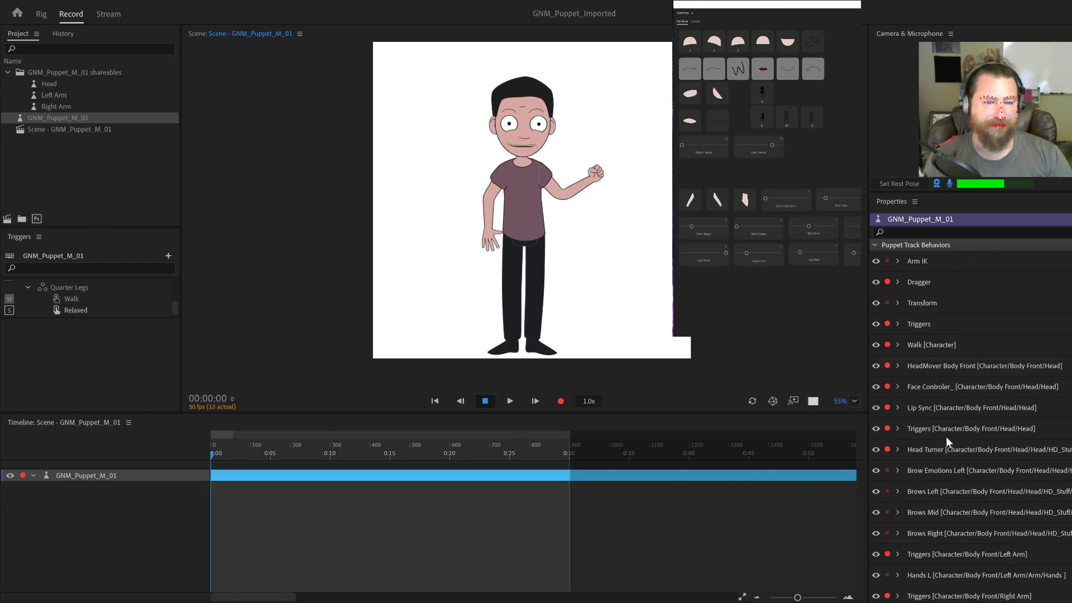
scroll(947, 461, down, 5)
scroll(946, 463, up, 5)
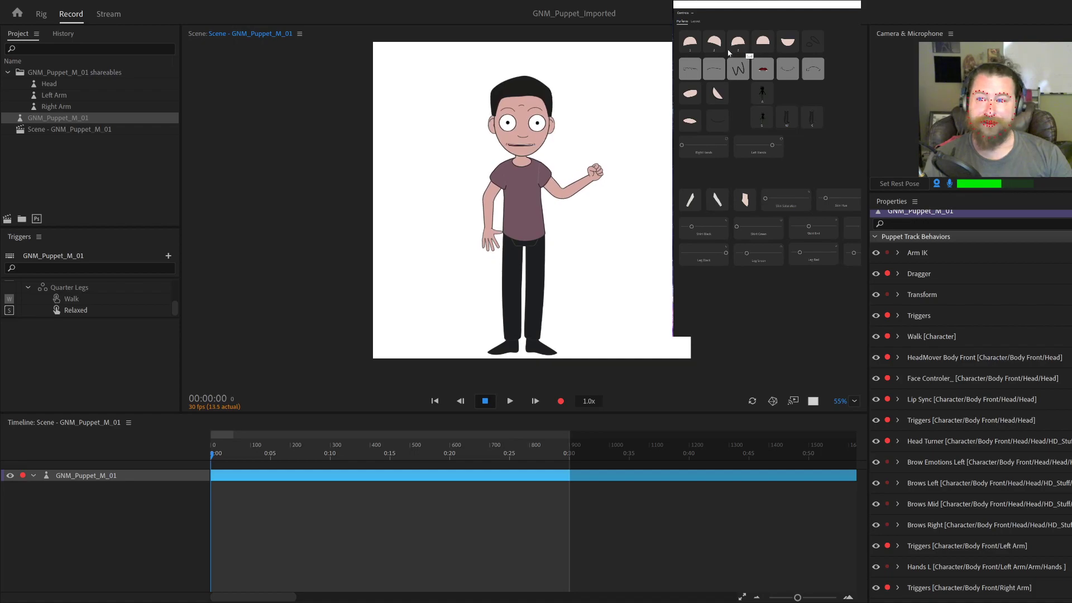
Zoom the Scene panel from 55% to 129% onto the puppet's head and upper body.
scroll(517, 96, up, 3)
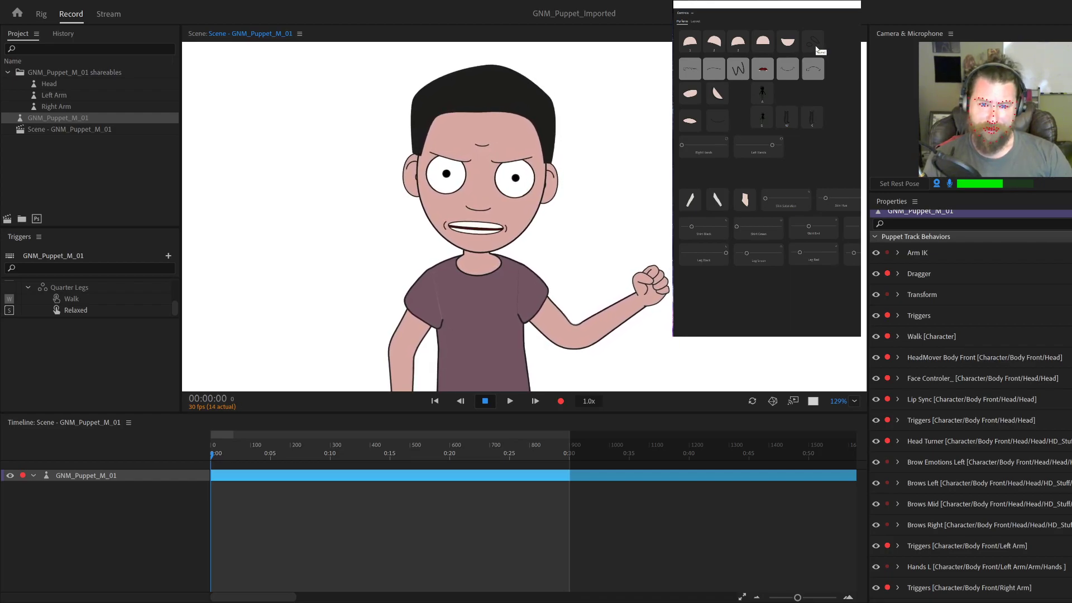
Show then hide the sweat drop, and swing the open hand out sideways before resting it across the body.
click(816, 48)
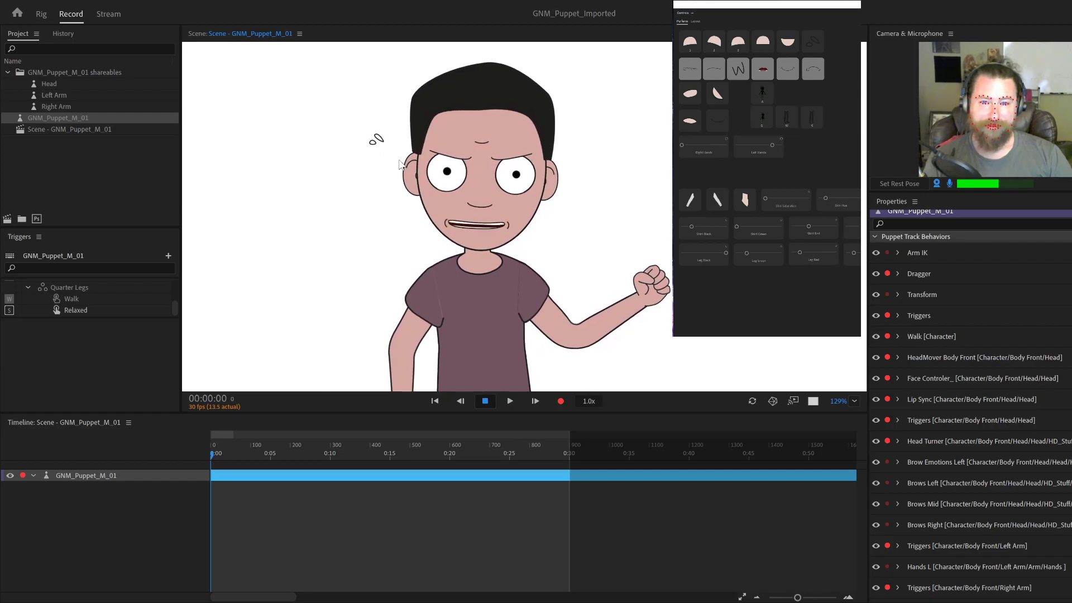
click(815, 45)
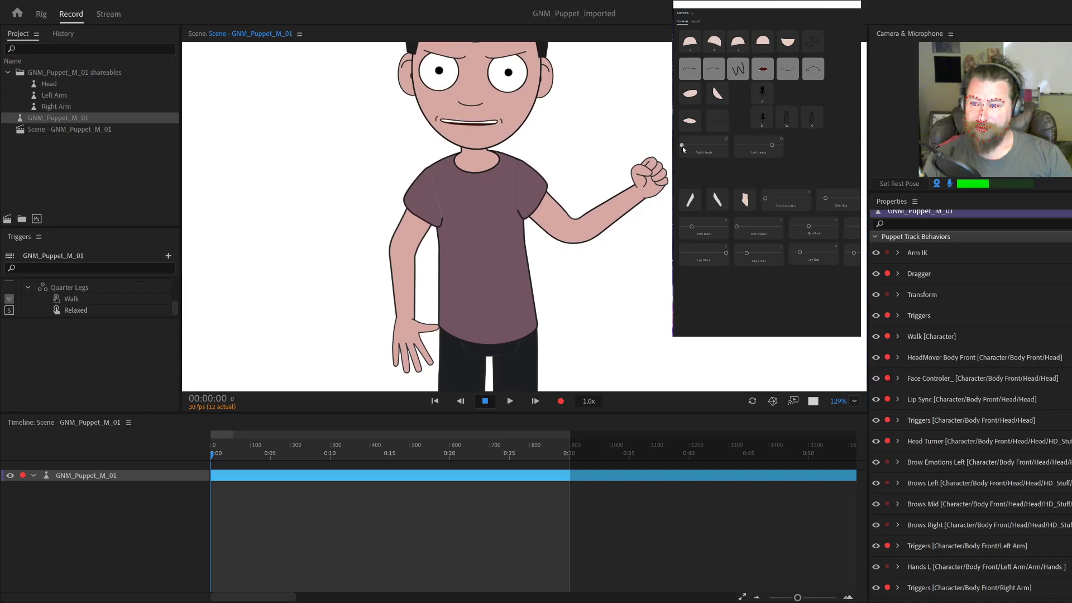
drag(682, 147, 771, 144)
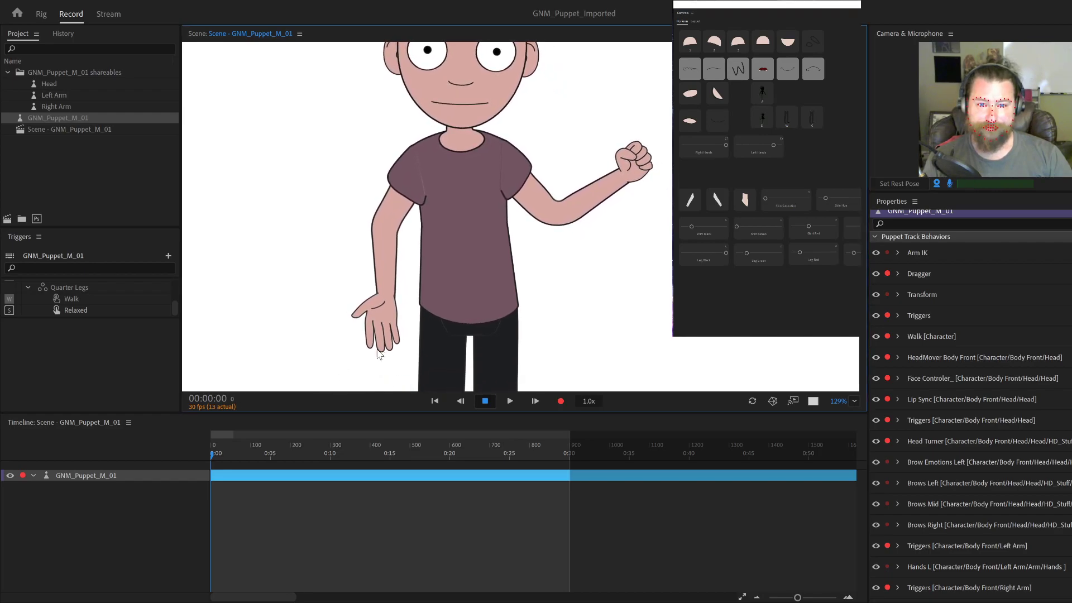
drag(377, 354, 272, 249)
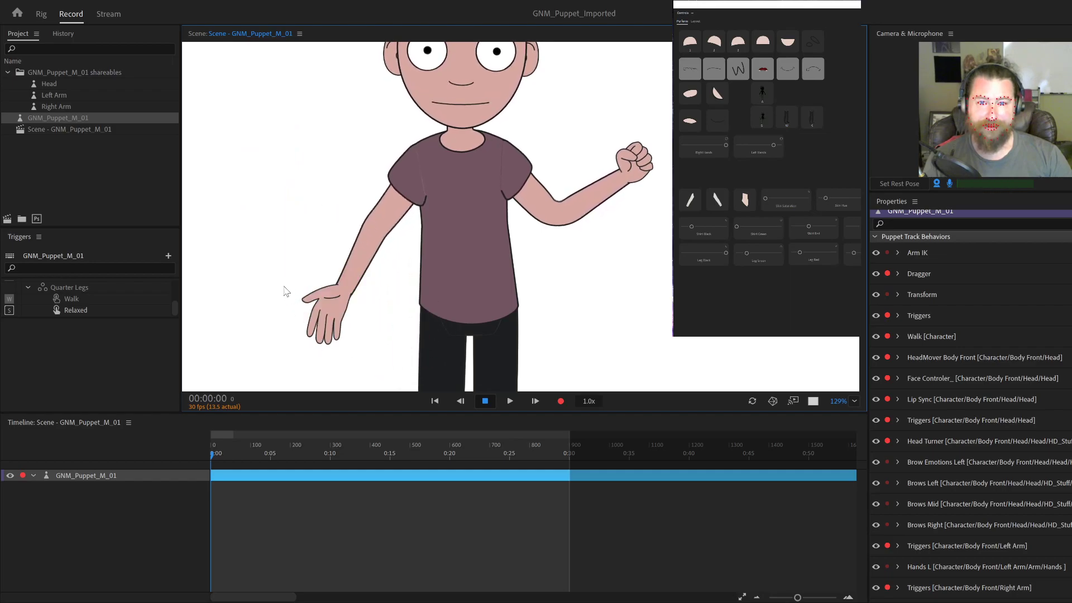
drag(285, 290, 420, 332)
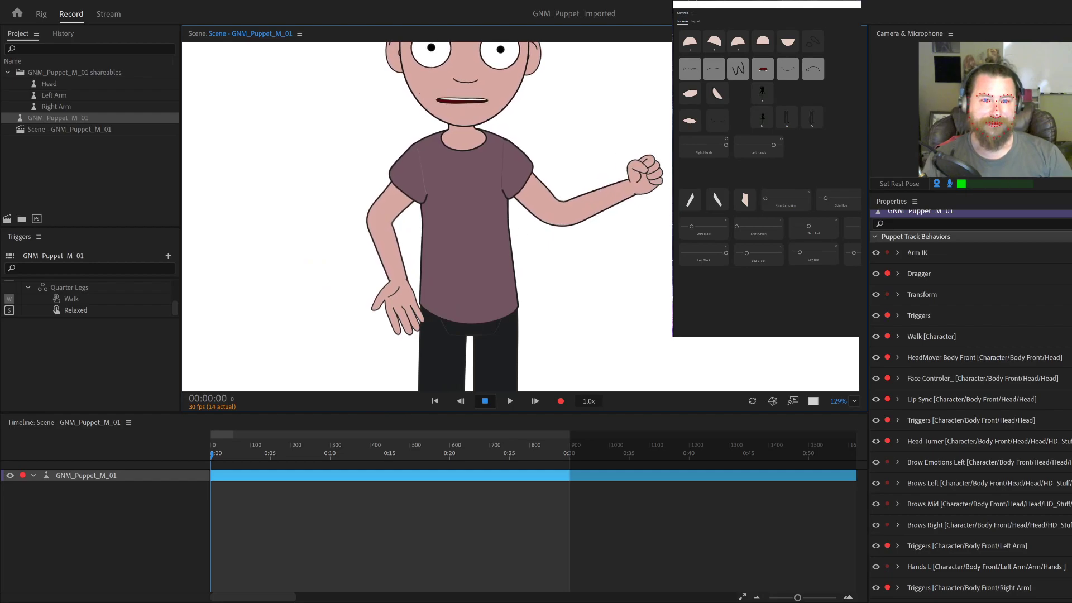
Drag the hands so the open hand waves out to the left and the fist settles at the hip.
drag(647, 175, 500, 295)
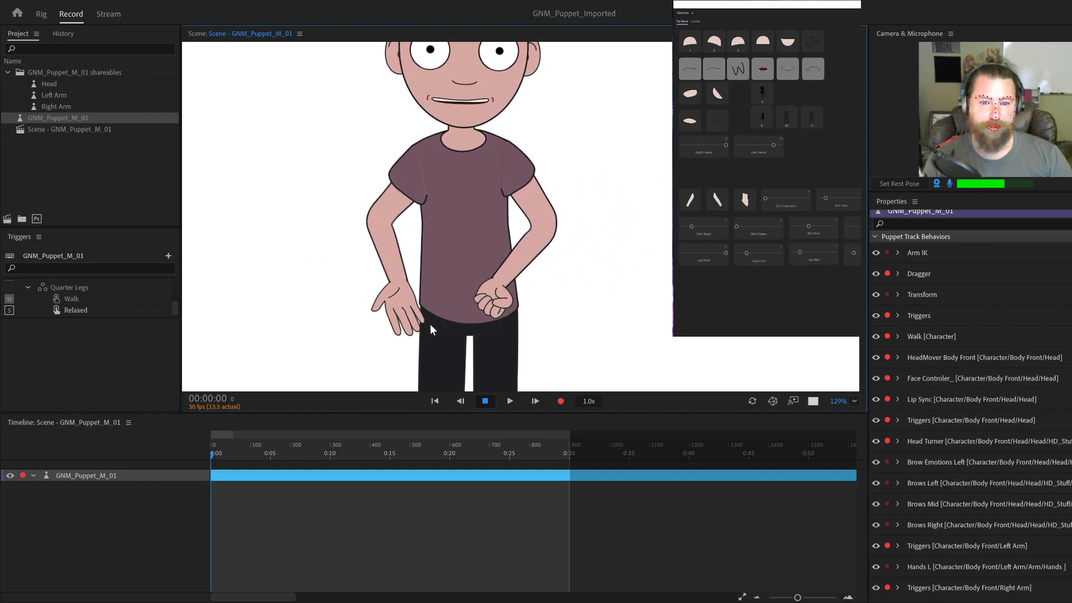
drag(430, 328, 459, 324)
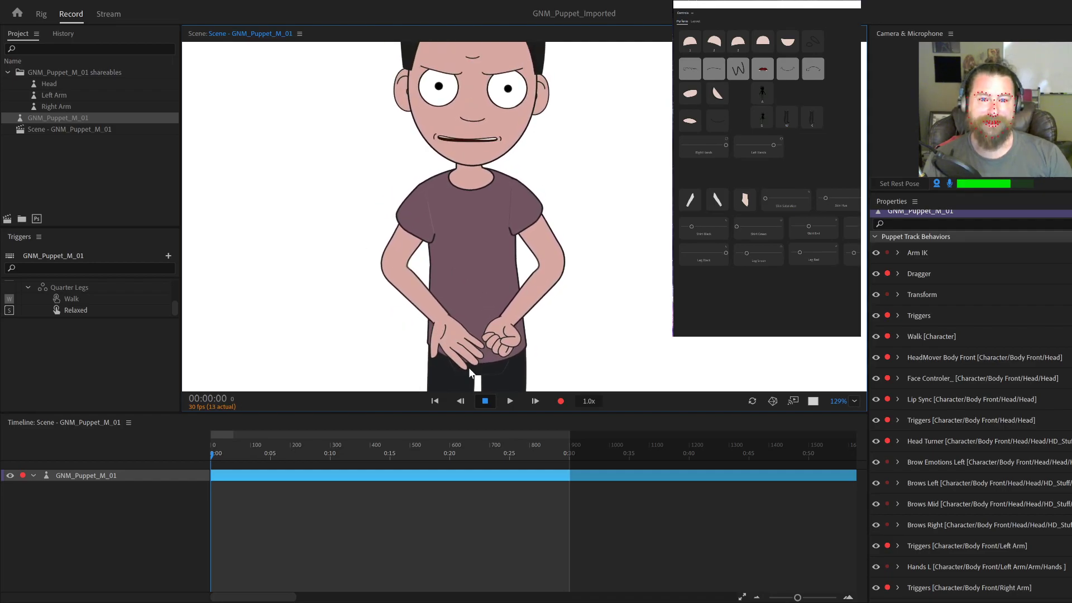
drag(469, 369, 565, 102)
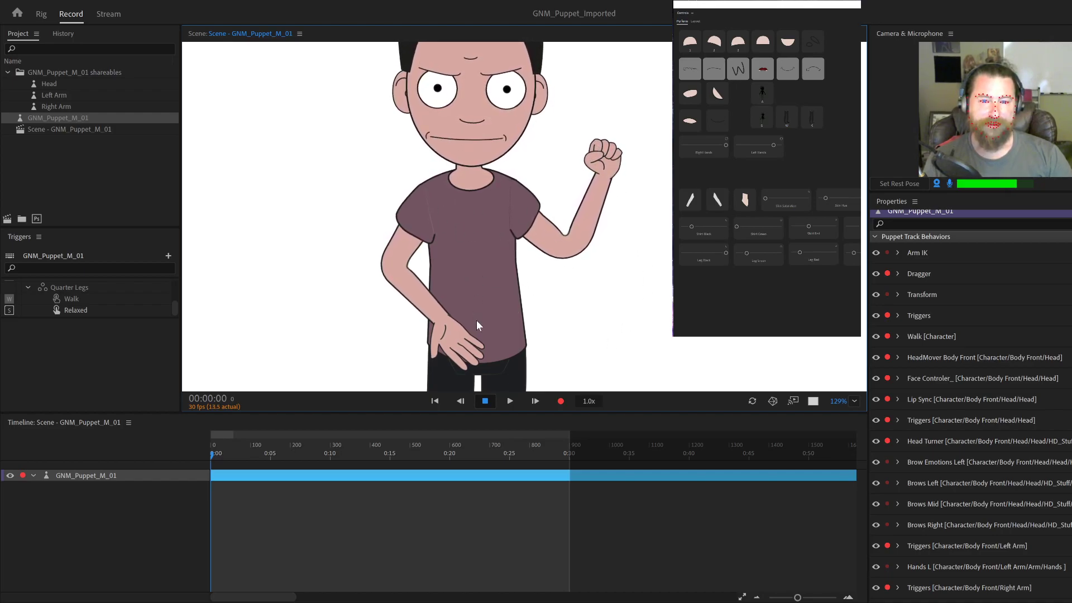
drag(477, 353, 319, 223)
drag(603, 162, 582, 394)
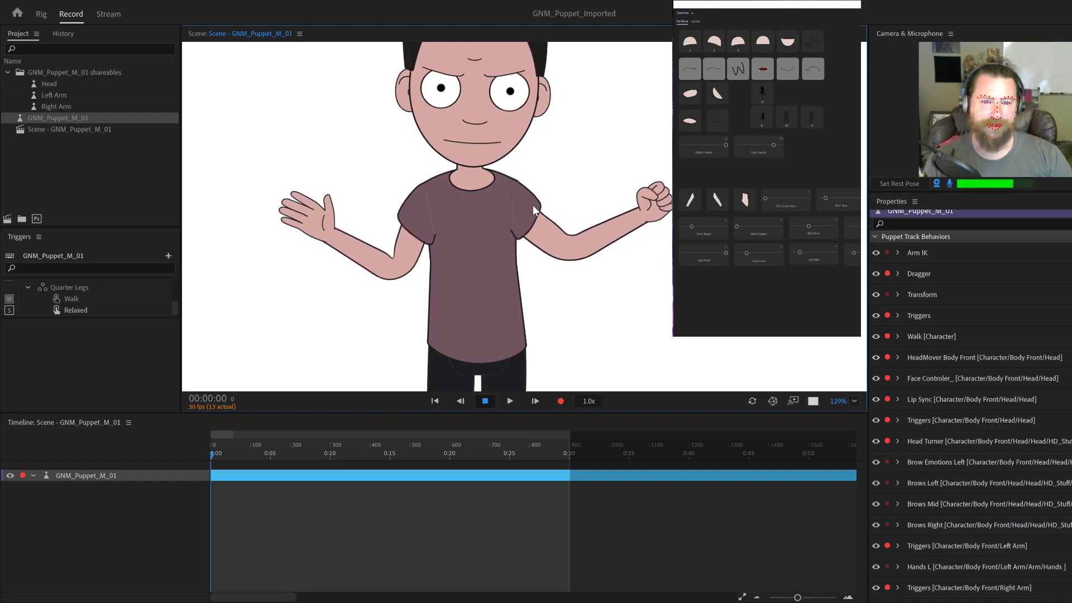
drag(647, 202, 606, 362)
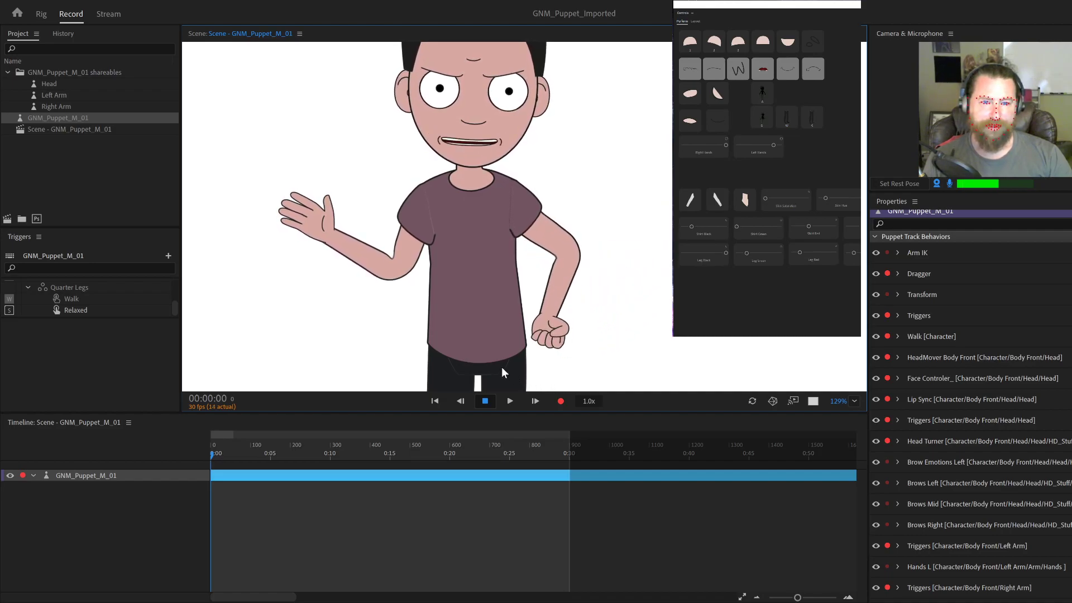
drag(501, 367, 535, 360)
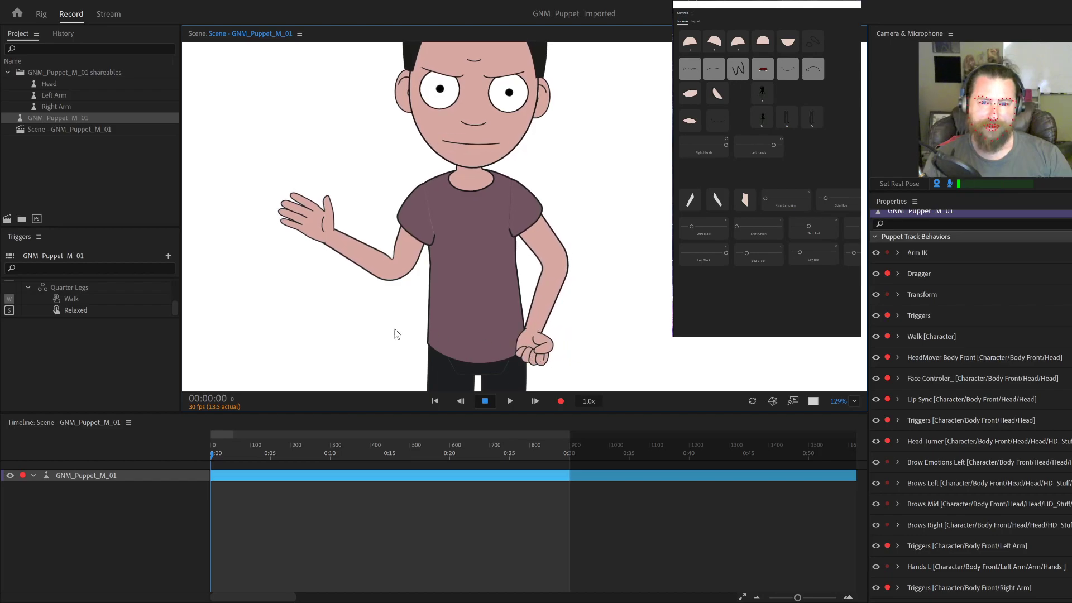
Zoom out to 69% to show the feet, then adjust the waving hand's height and tuck the fist in.
scroll(395, 334, down, 2)
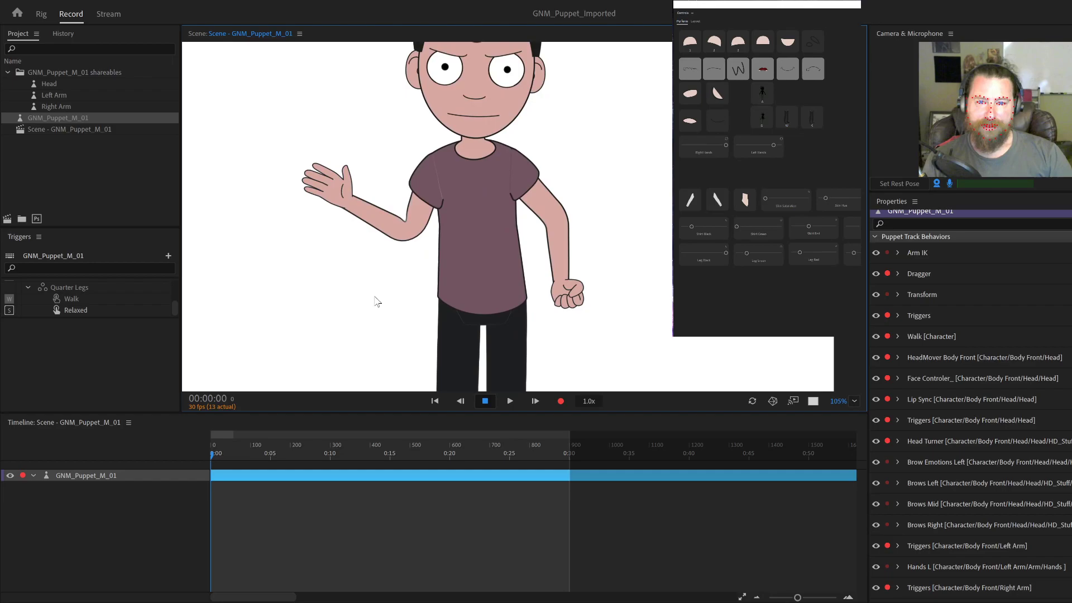
scroll(372, 302, down, 4)
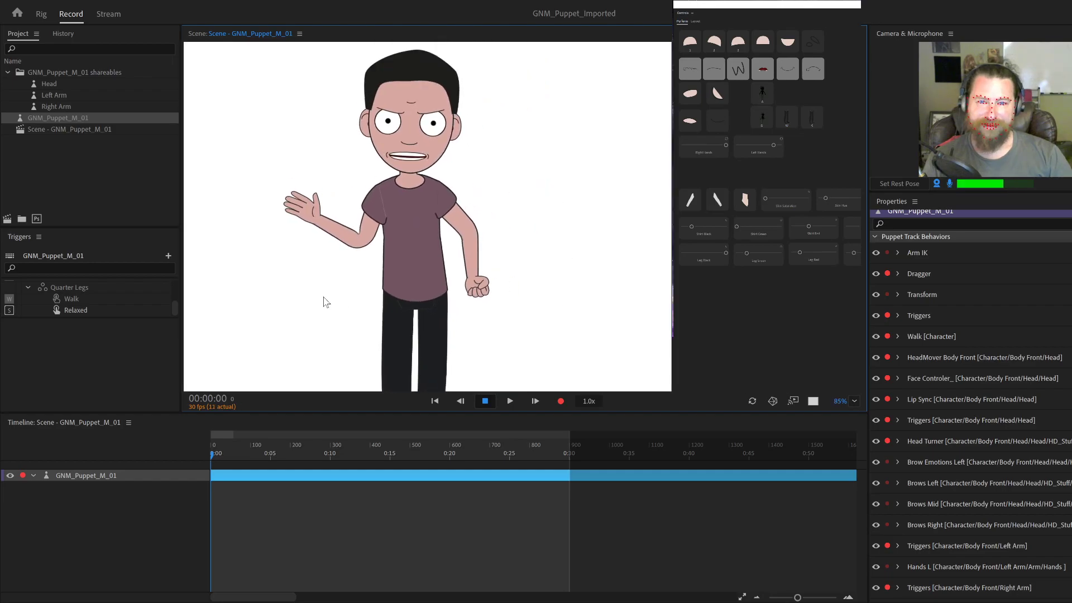
scroll(327, 302, down, 3)
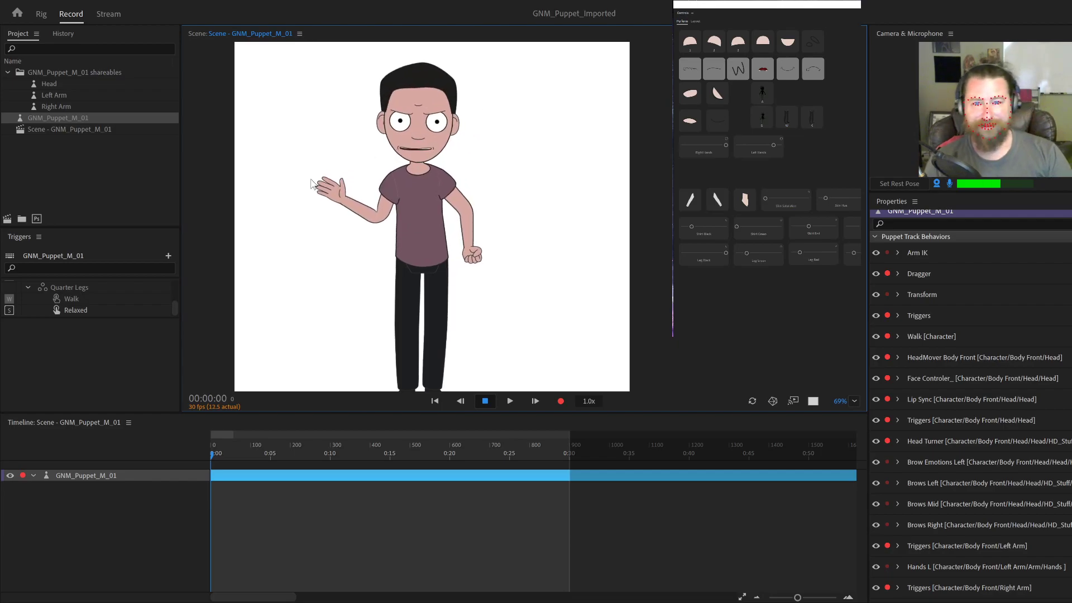
drag(314, 201, 322, 242)
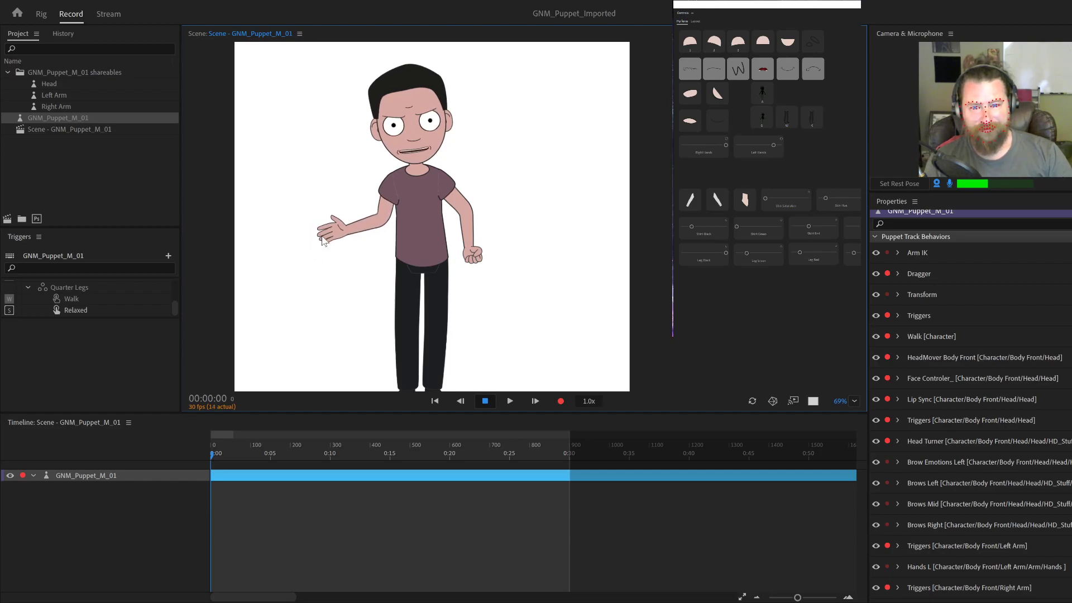
drag(323, 241, 328, 209)
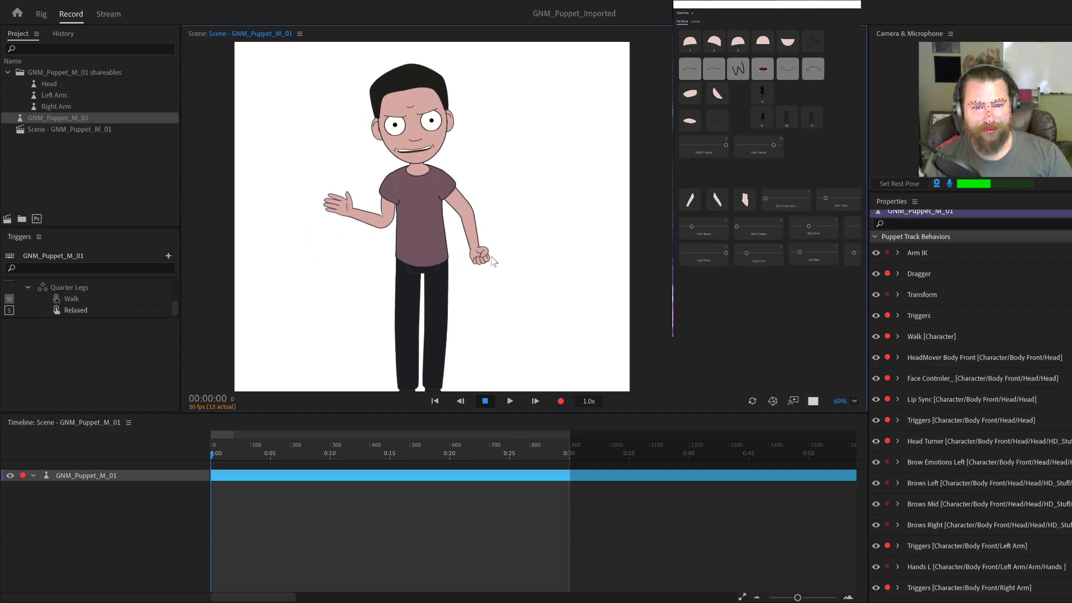
drag(493, 261, 468, 251)
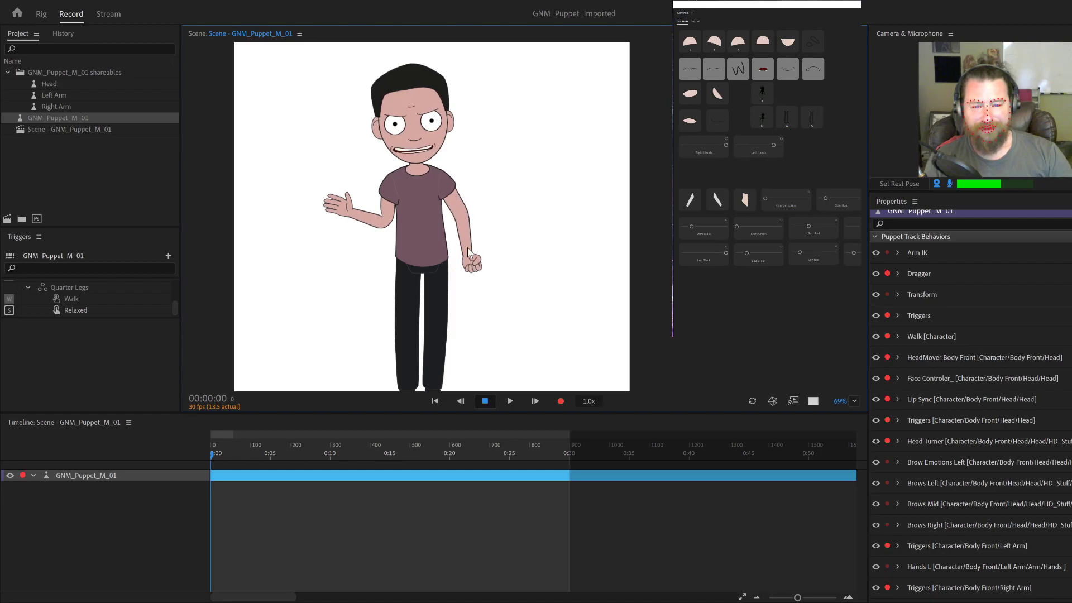
Trigger the alternate raised-fist arm pose, lift the side hand to chest height, and zoom out to 56%.
click(768, 121)
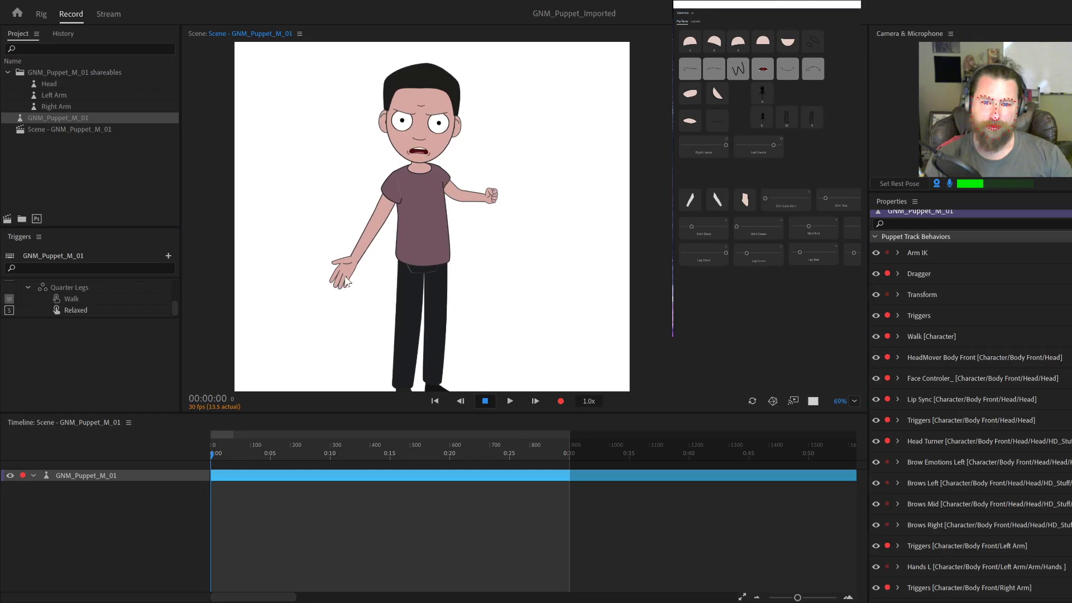
click(496, 195)
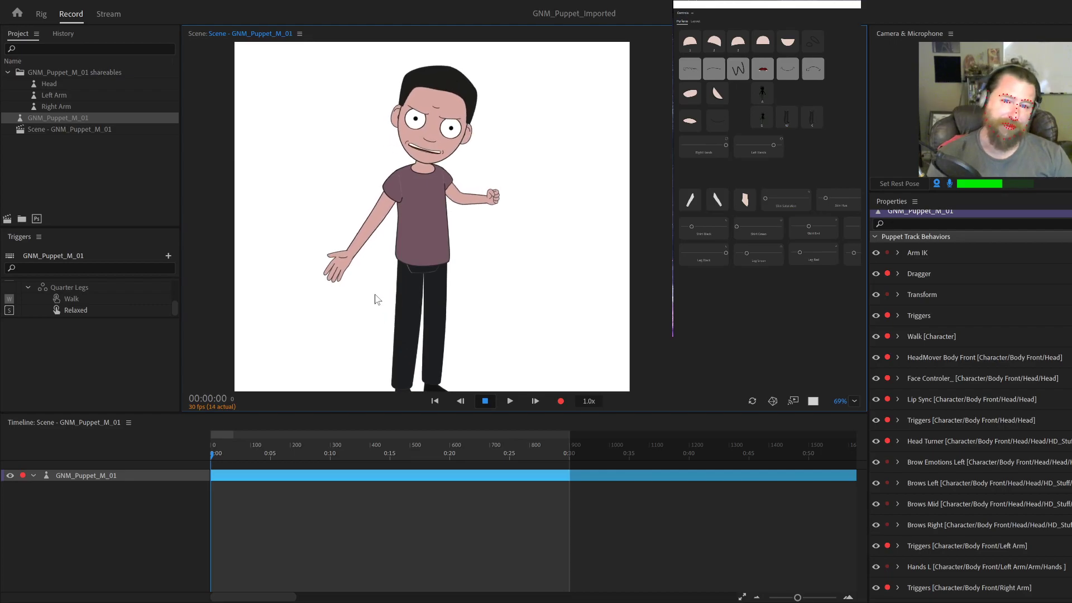
mouse_move(338, 279)
mouse_down()
mouse_move(323, 225)
mouse_move(354, 272)
mouse_up()
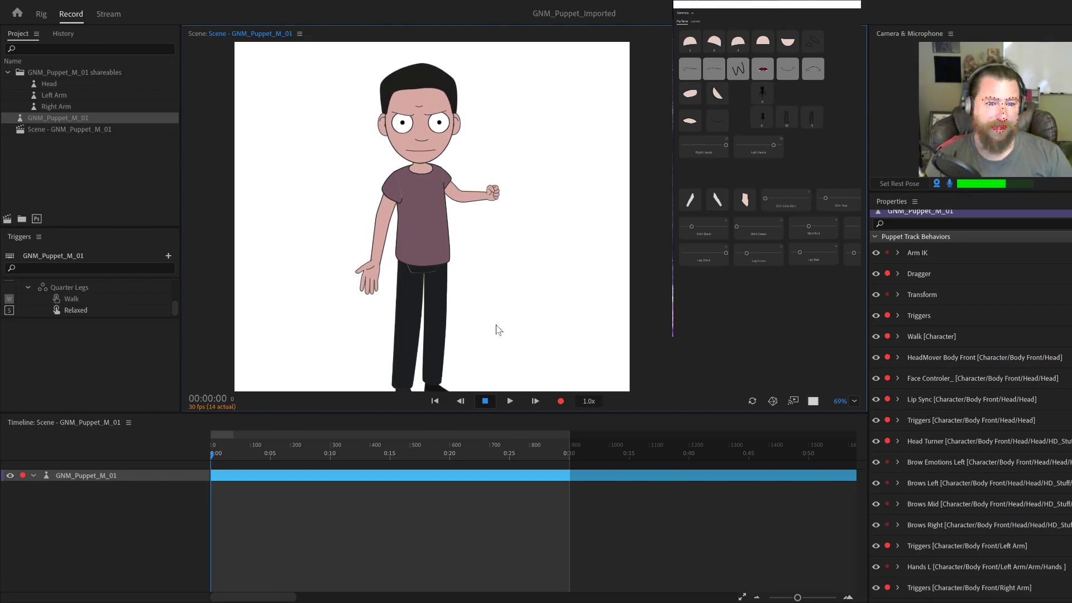
scroll(488, 314, down, 2)
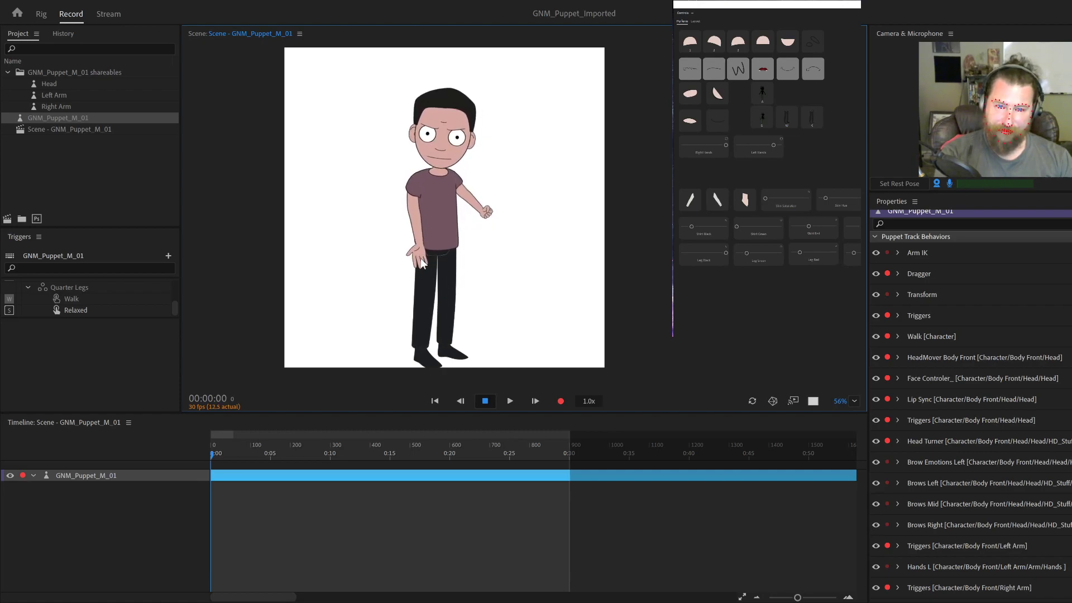
Rest the hanging hand against the torso while the quarter-view legs walk, then press S to stop.
drag(422, 264, 423, 223)
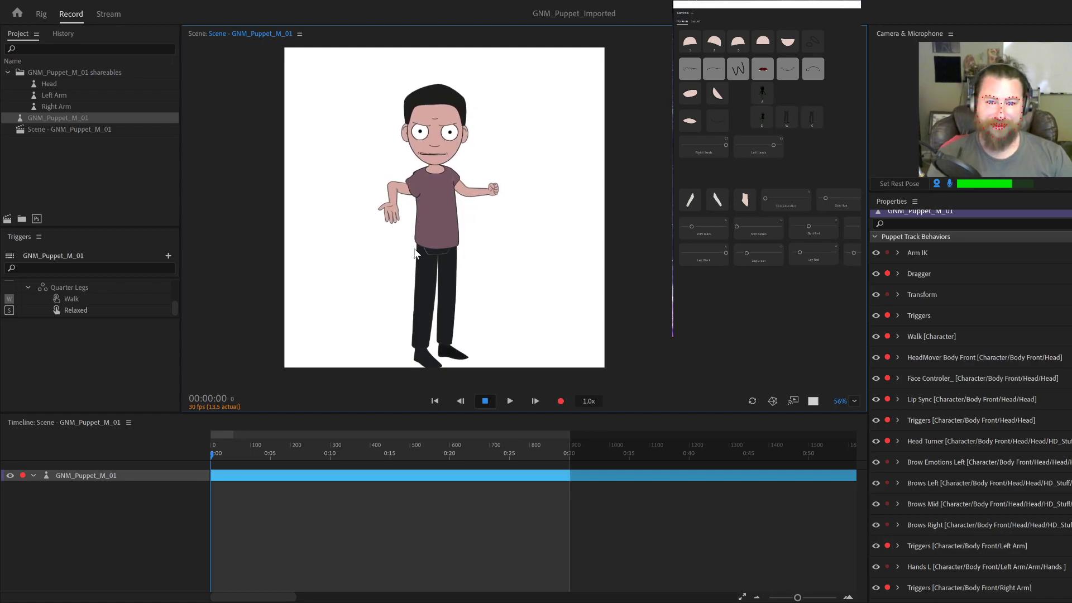
drag(384, 206, 450, 262)
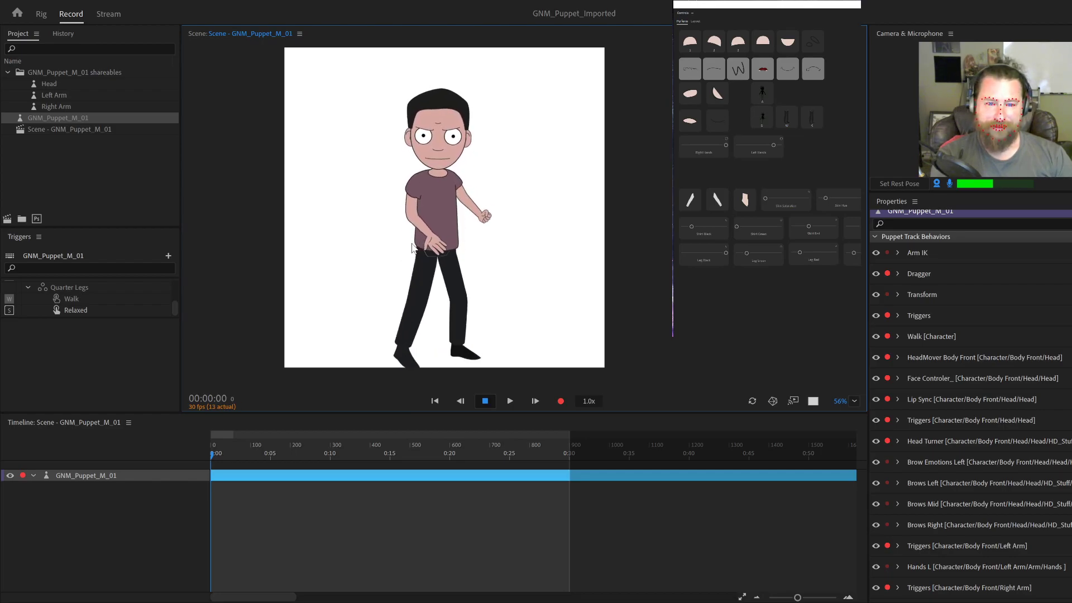
key(s)
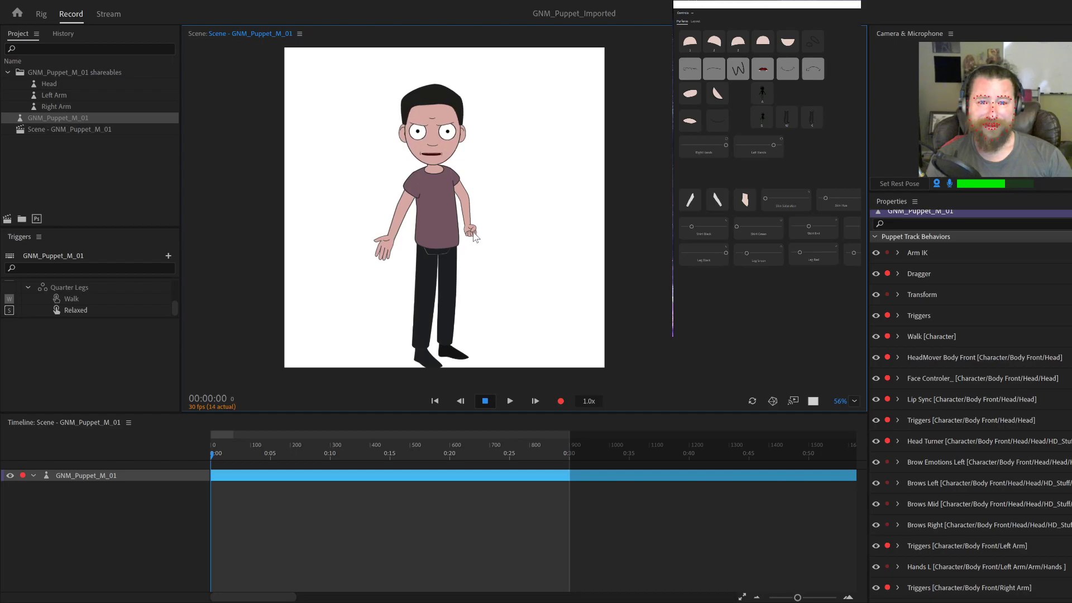
Lift the right-side fist out to chest height while the open hand stays hanging.
drag(499, 229, 501, 197)
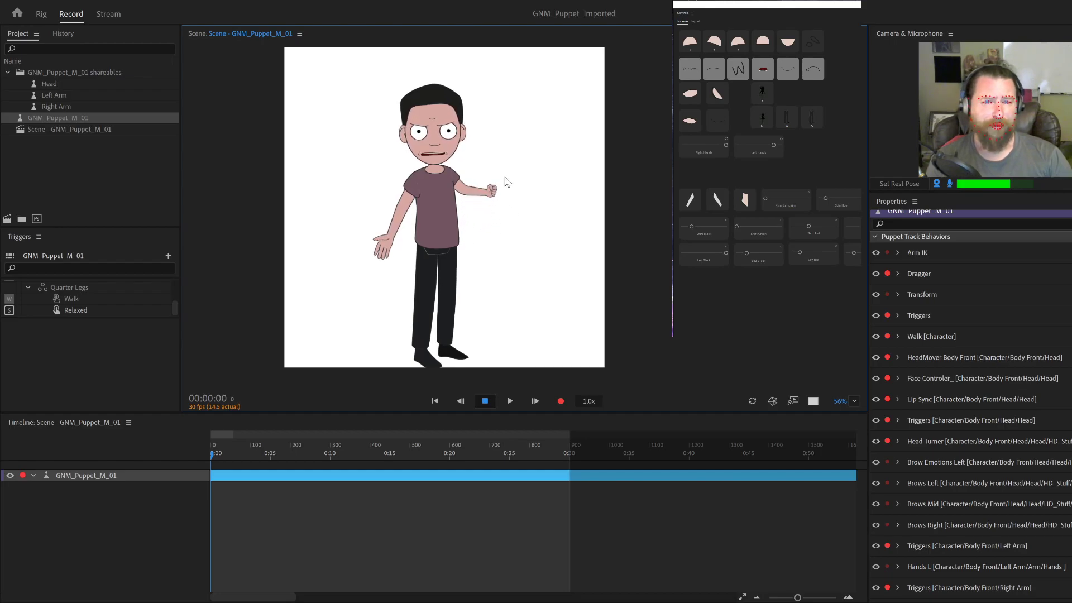